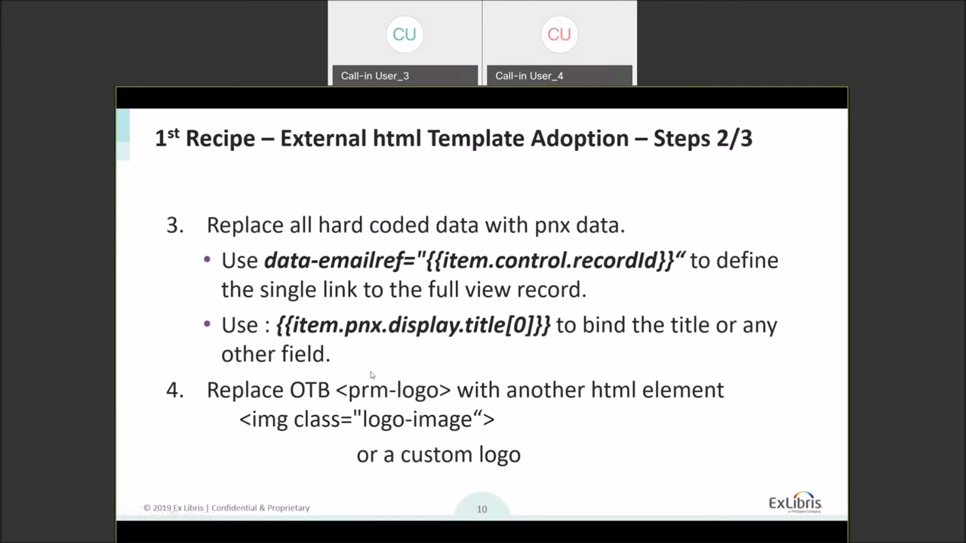
Advance to the Steps 3/3 slide, then switch to the Primo search results for 'water'
click(425, 444)
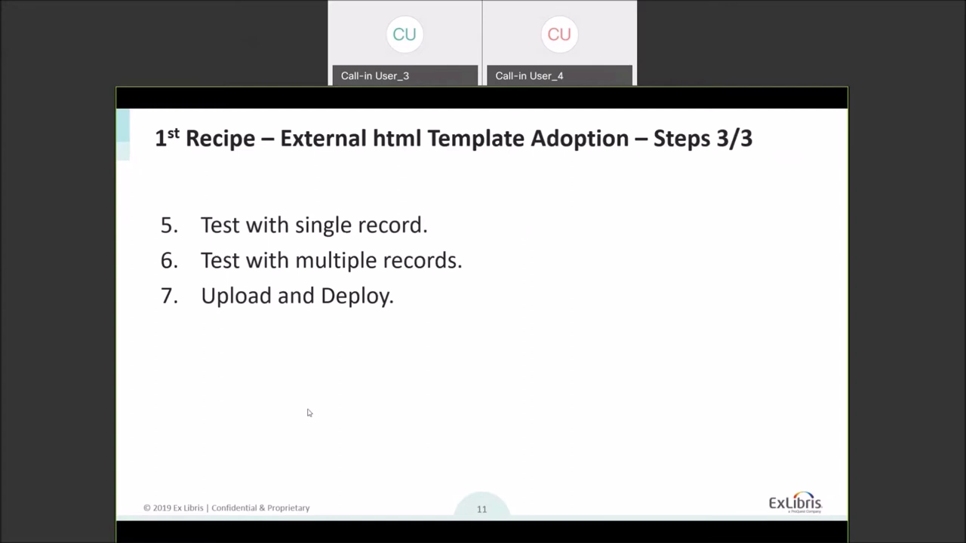
key(alt+Tab)
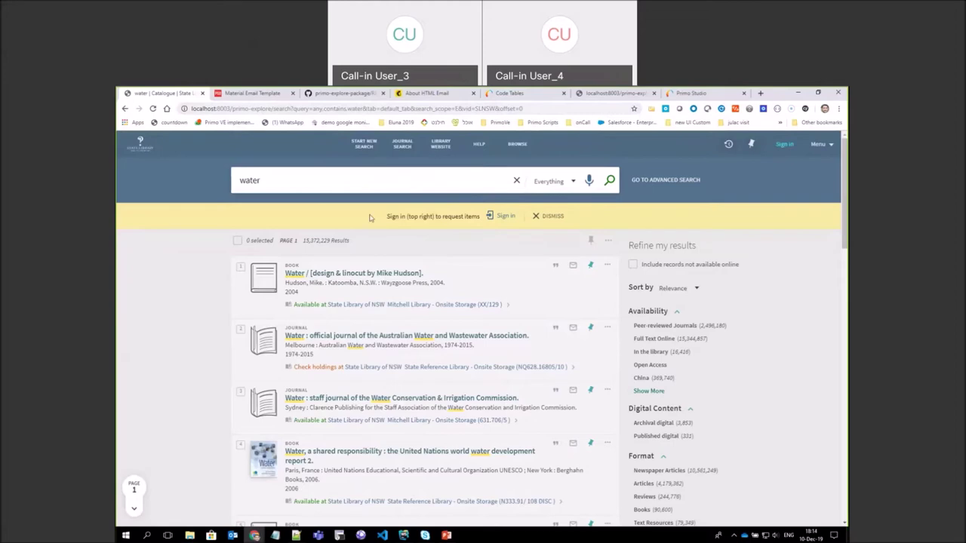
In WebStorm, narrow the Project panel and hide the Terminal to widen the email_en_US.html code
click(405, 535)
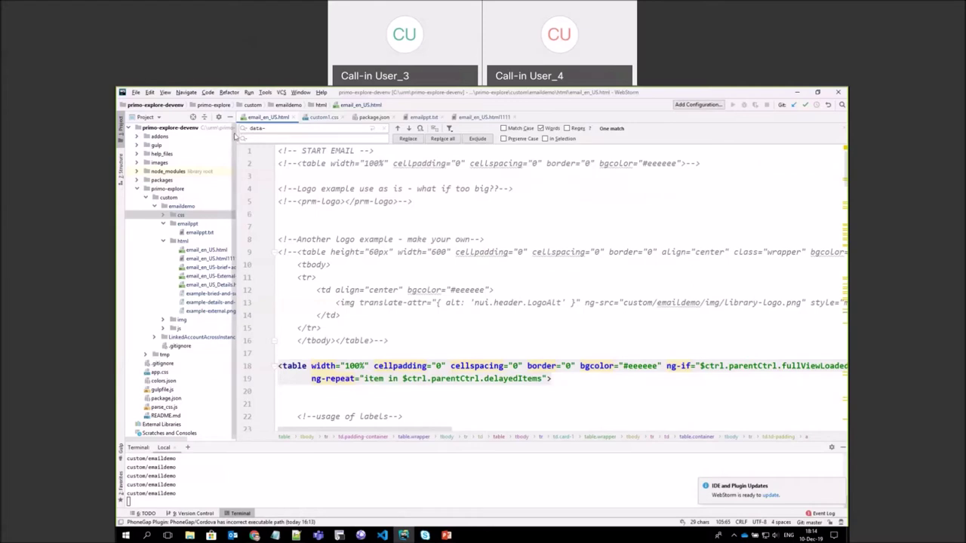
drag(236, 136, 167, 136)
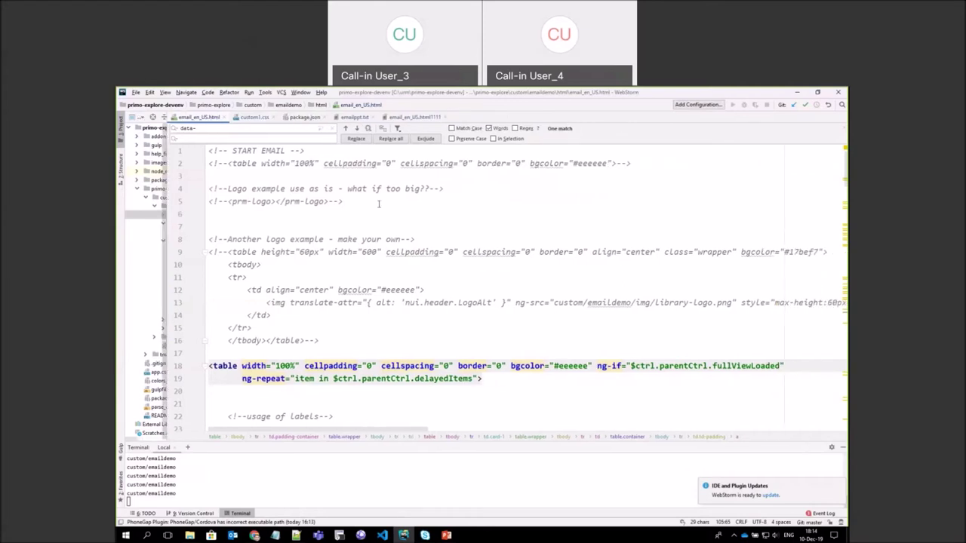
click(842, 448)
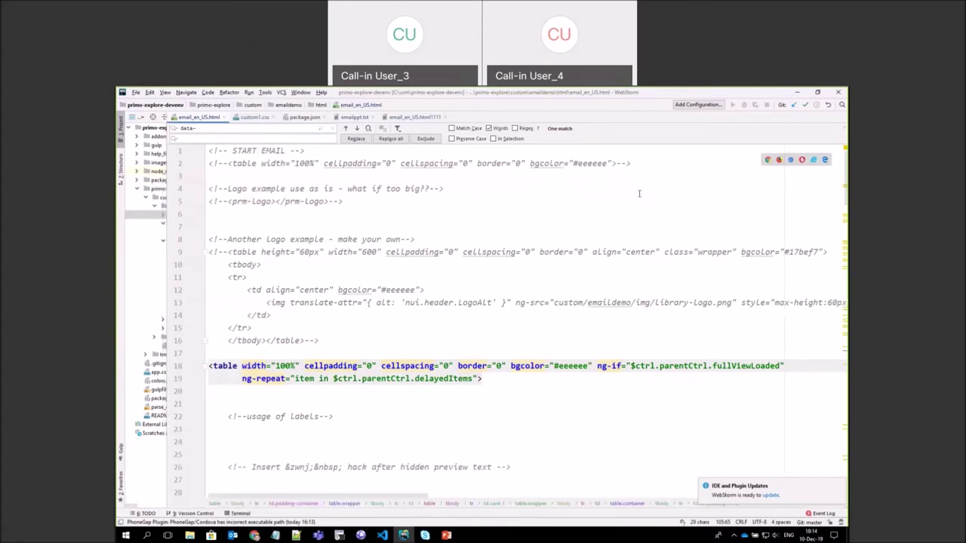
Step the slide show back to the Steps 1/3 slide, then return to the browser
key(alt+Tab)
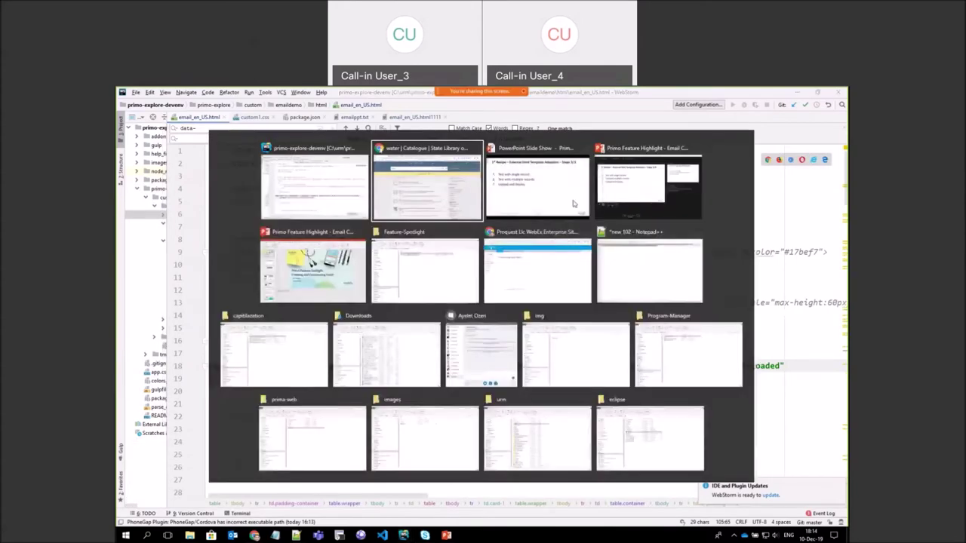
key(alt+Tab)
key(Tab)
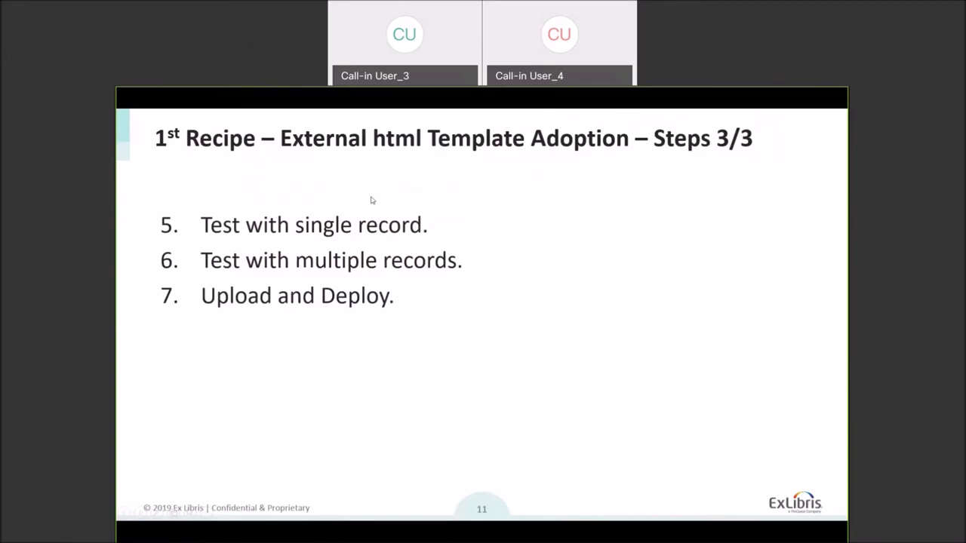
key(Left)
key(Left)
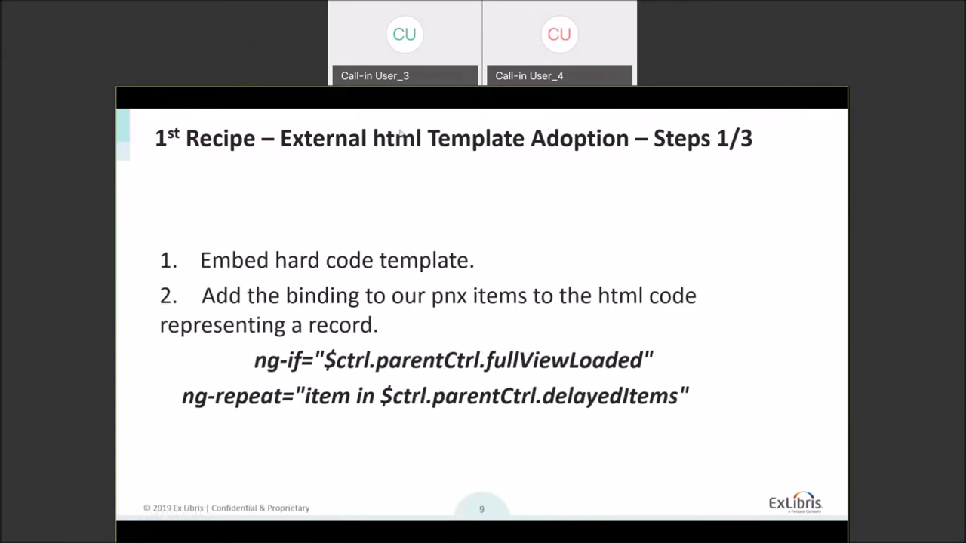
key(alt+Tab)
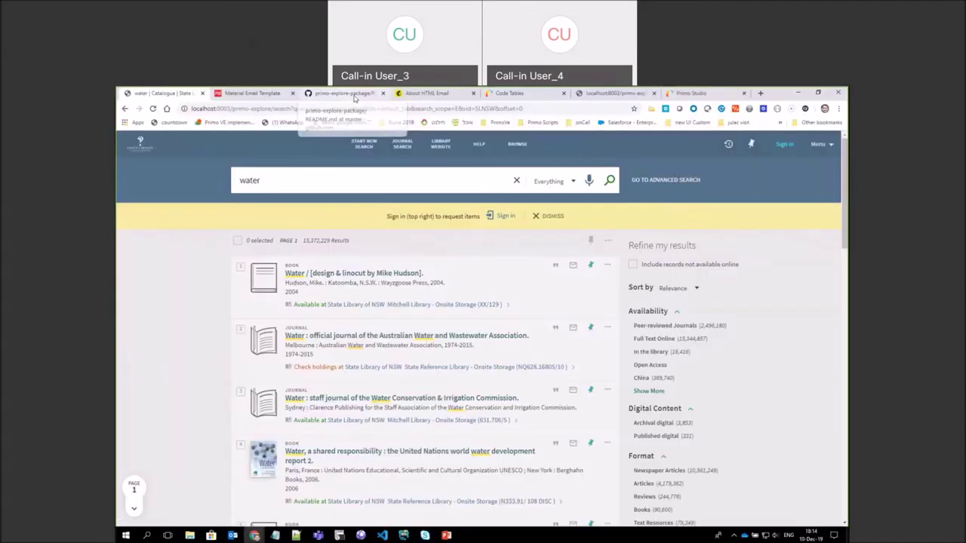
Show the Material Email Template page, zoomed out so the whole card fits
click(415, 94)
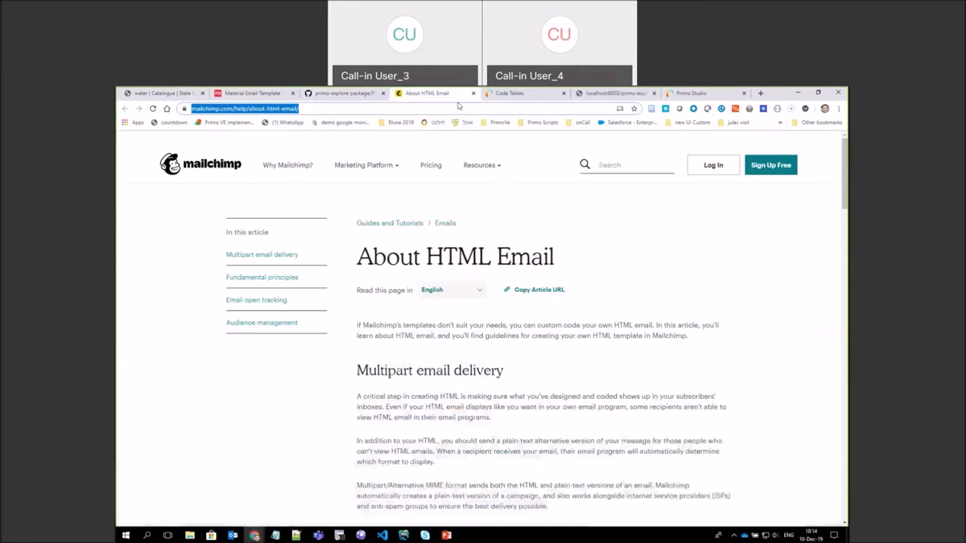
click(536, 96)
click(256, 95)
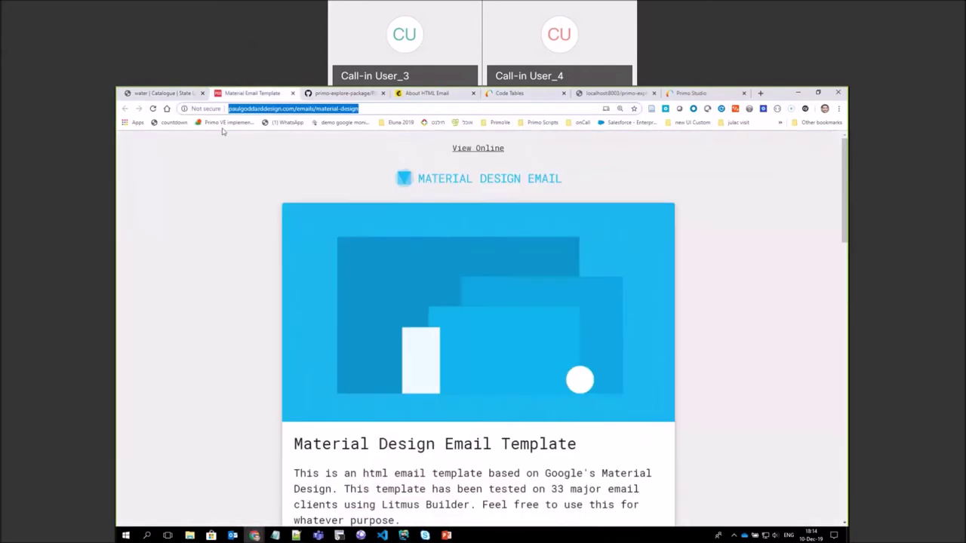
scroll(527, 325, down, 2)
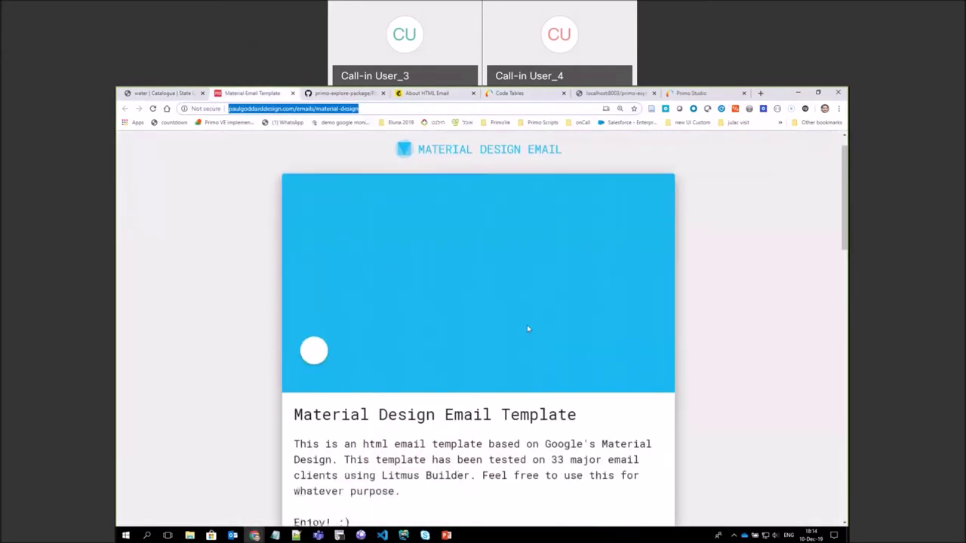
key(ctrl+minus)
key(ctrl+minus)
key(ctrl+minus)
scroll(551, 318, up, 3)
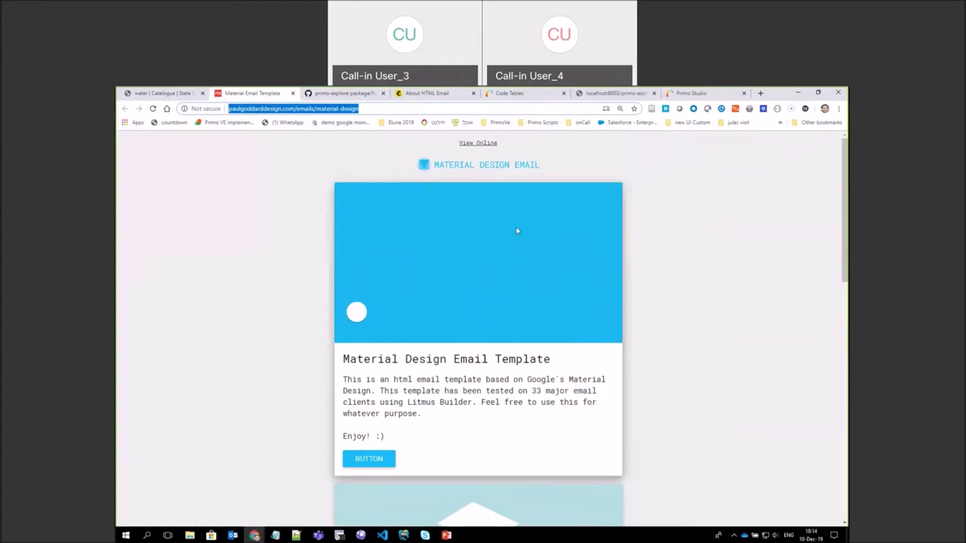
Inspect the email template to open its markup in DevTools
click(339, 167)
right_click(339, 166)
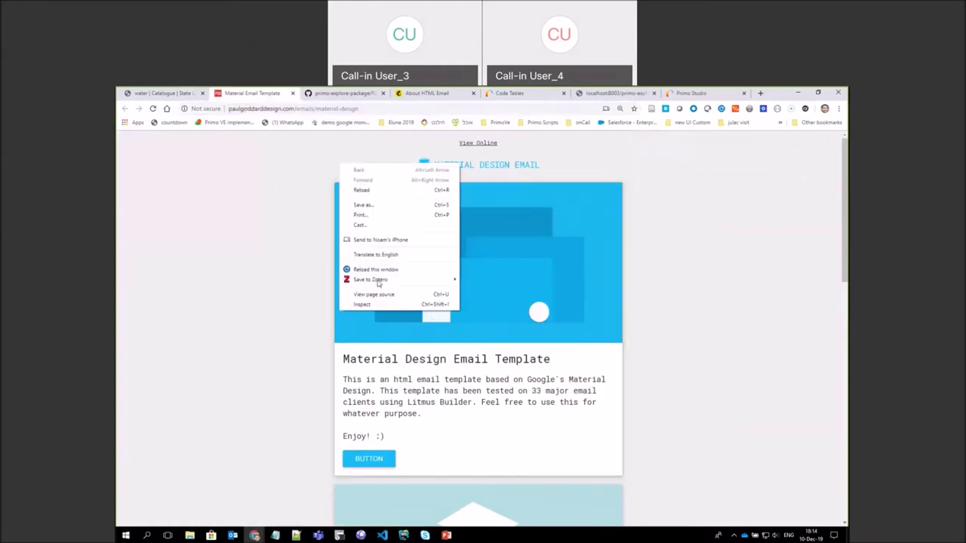
click(232, 186)
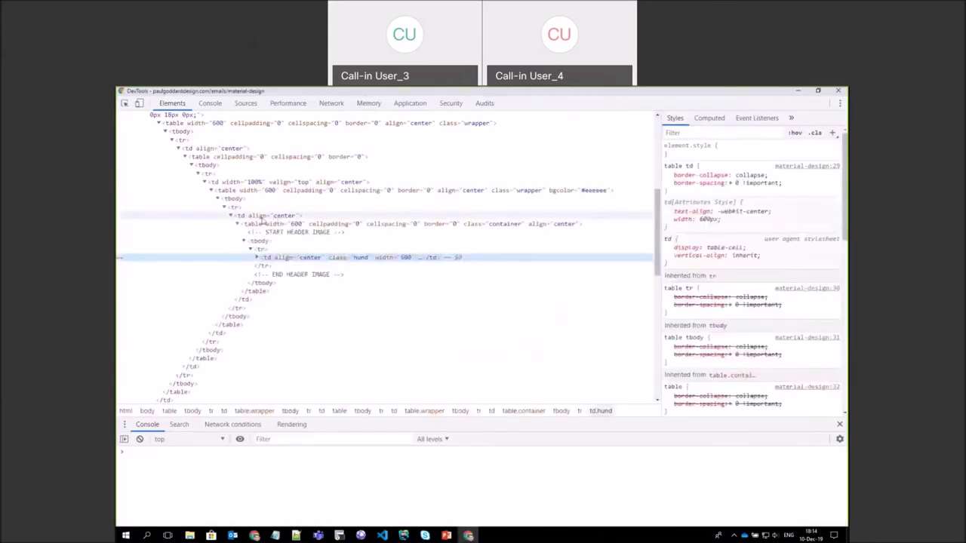
Enlarge the DevTools text and select the START EMAIL comment in the Elements panel
scroll(269, 263, up, 5)
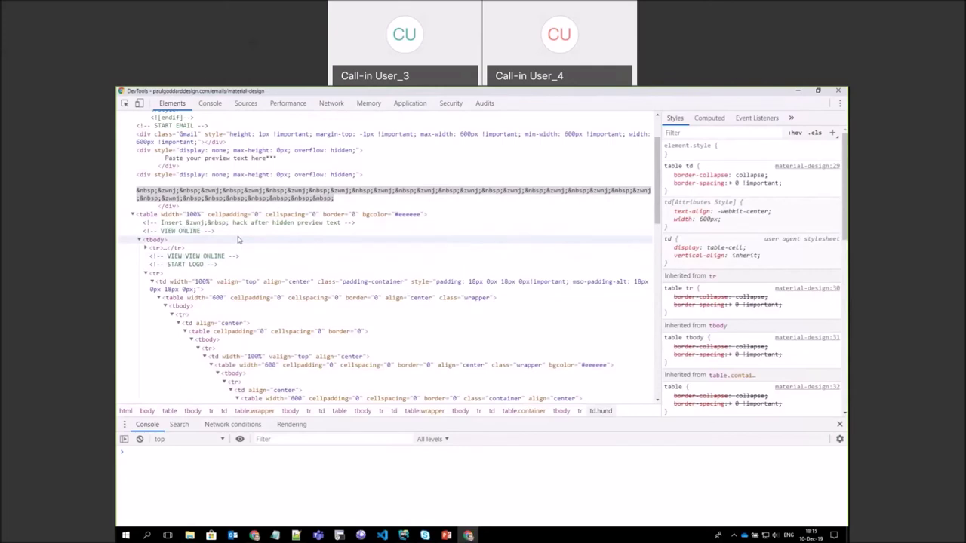
key(ctrl+plus)
key(ctrl+plus)
key(ctrl+plus)
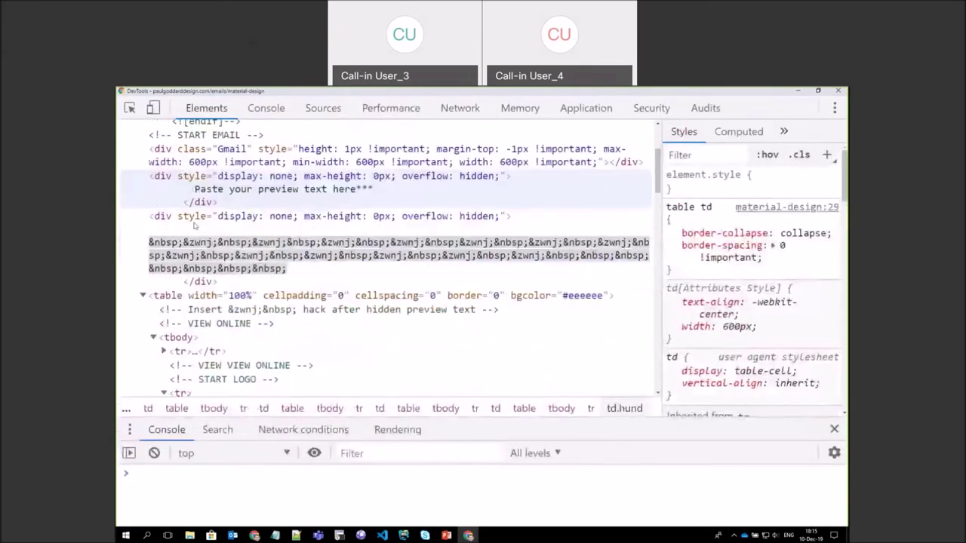
scroll(194, 225, up, 3)
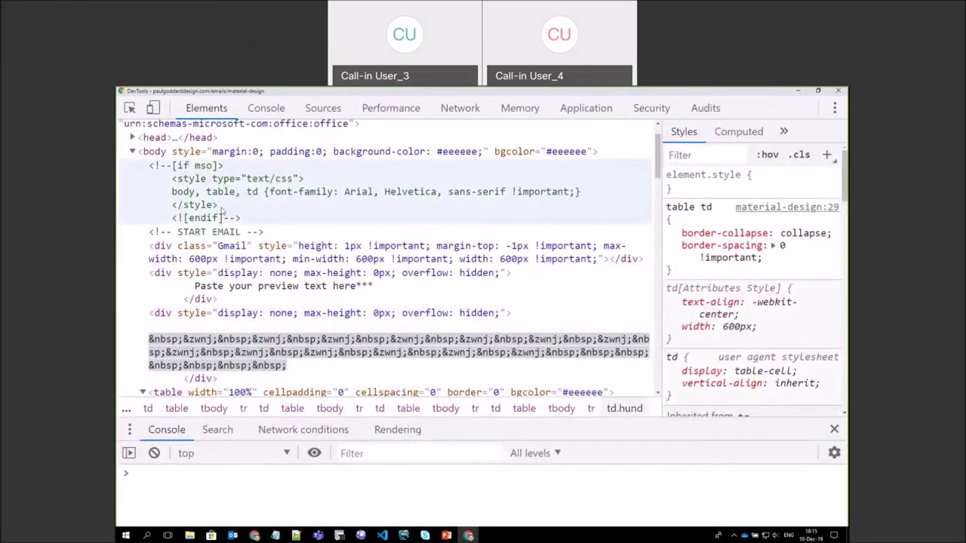
click(152, 235)
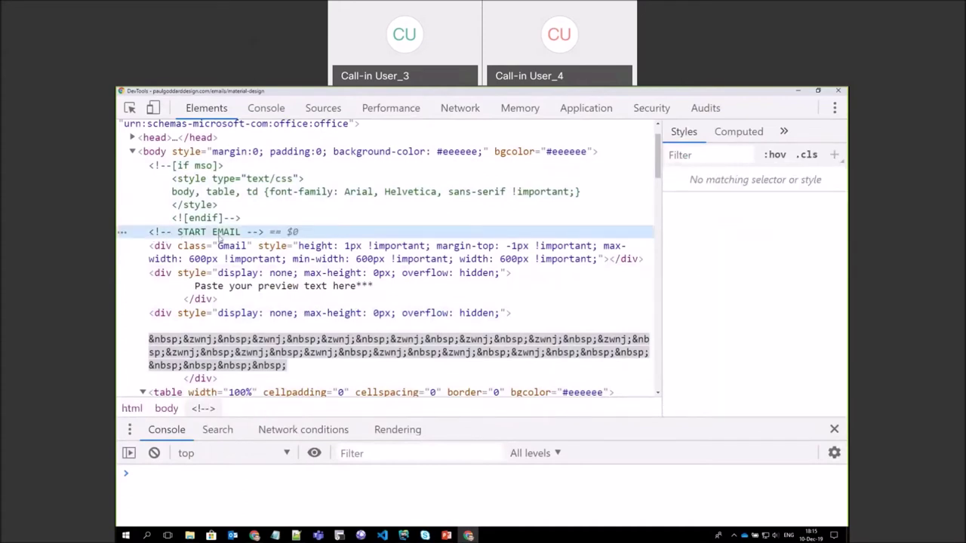
scroll(215, 238, down, 10)
scroll(212, 240, down, 5)
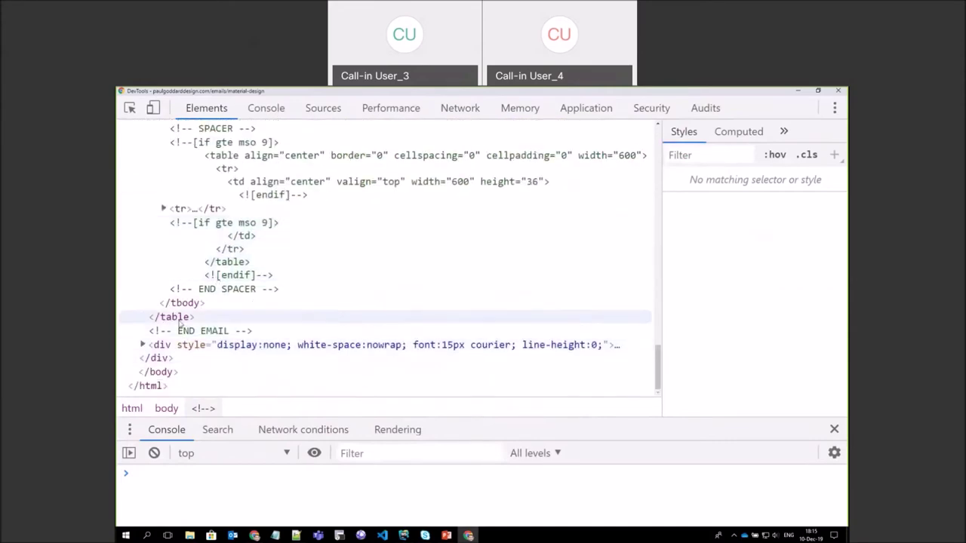
Select the email's outer #eeeeee table, review its markup, then begin switching to WebStorm
click(179, 318)
scroll(189, 287, up, 10)
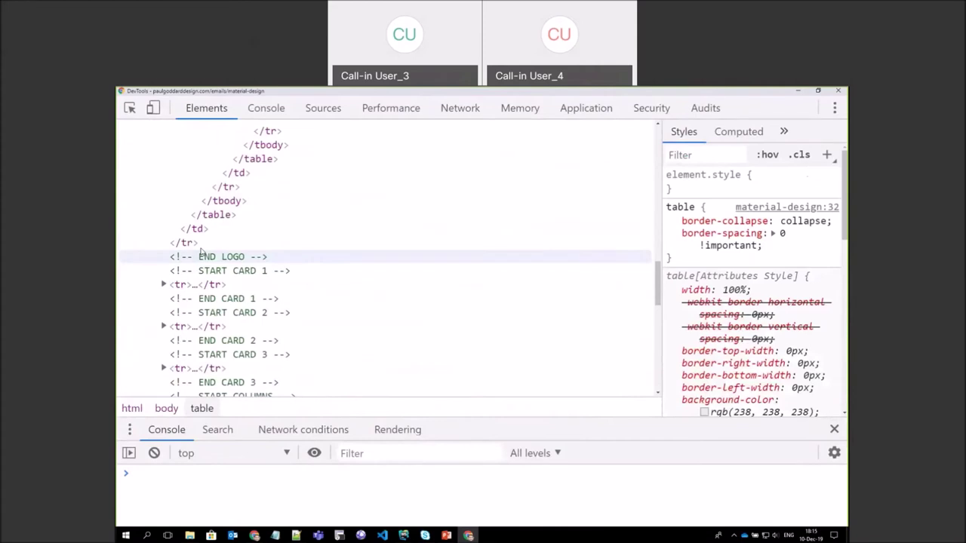
scroll(201, 251, up, 5)
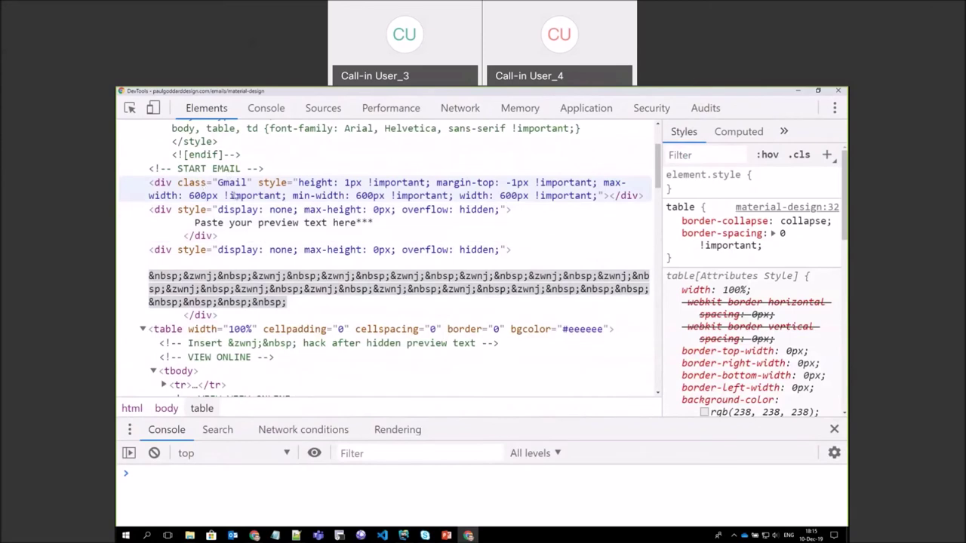
scroll(227, 227, down, 3)
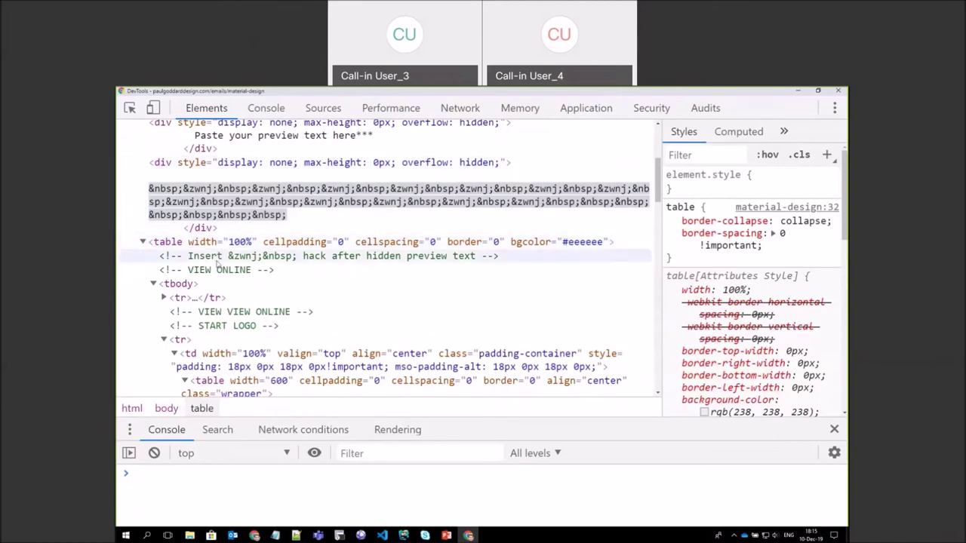
key(ctrl+plus)
key(ctrl+plus)
key(ctrl+minus)
key(ctrl+minus)
key(ctrl+minus)
key(ctrl+minus)
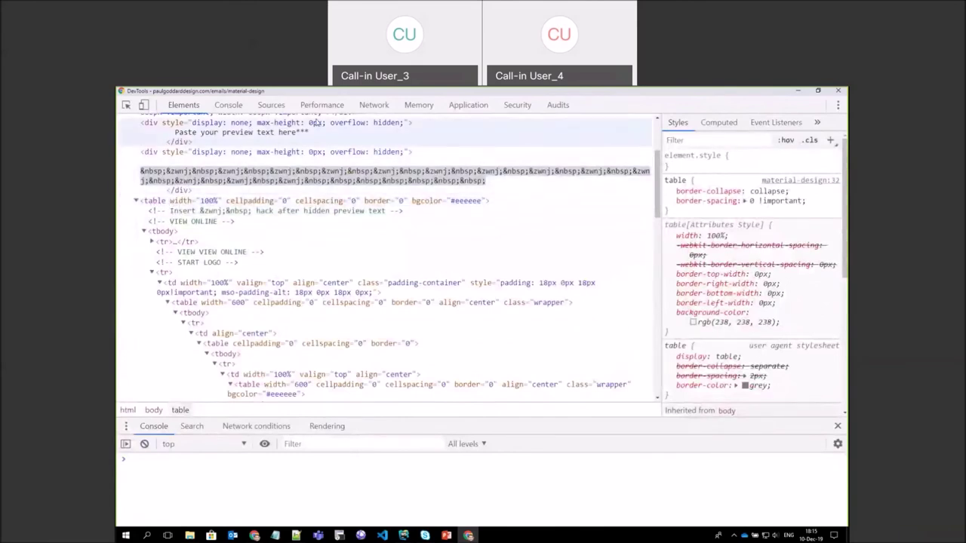
key(alt+Tab)
key(alt+Tab)
key(alt+Tab)
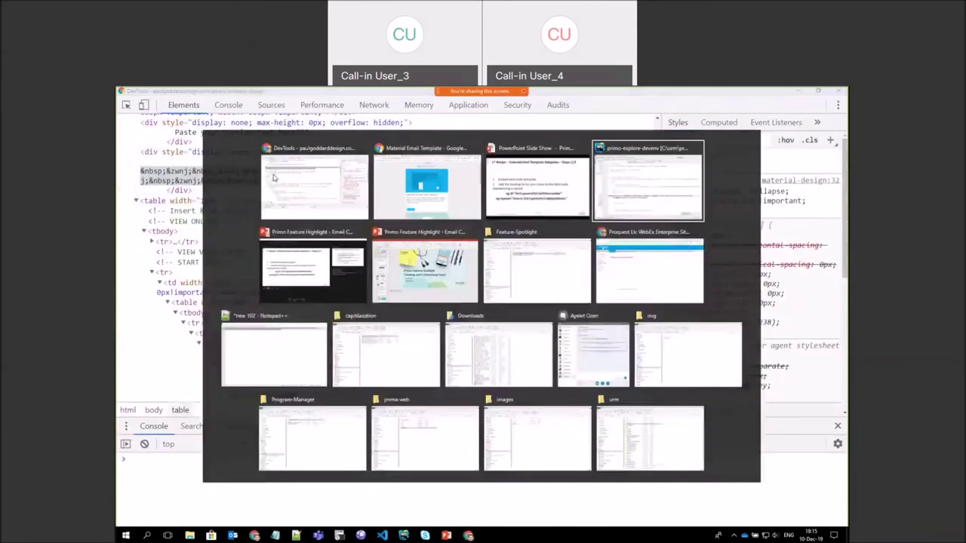
scroll(217, 153, down, 1)
scroll(213, 154, up, 1)
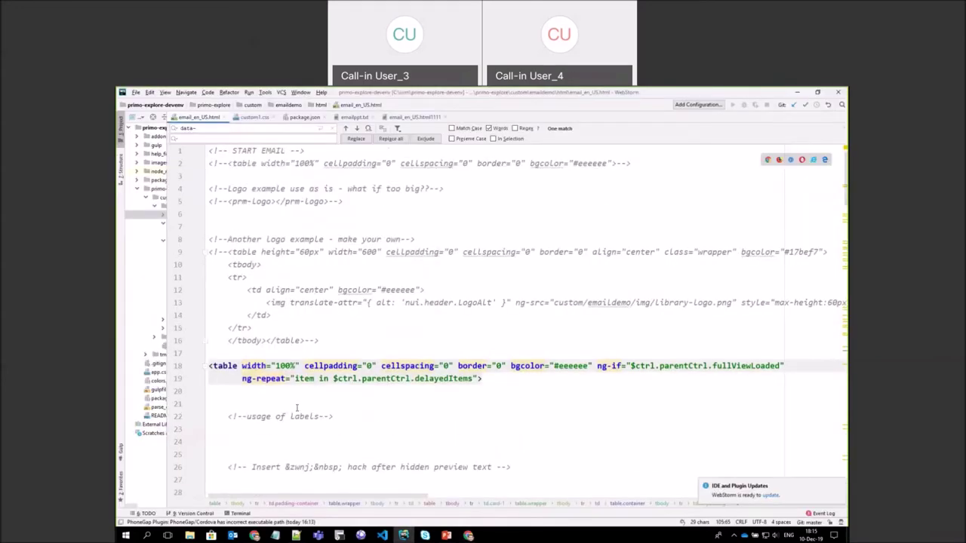
scroll(297, 408, down, 2)
double_click(223, 290)
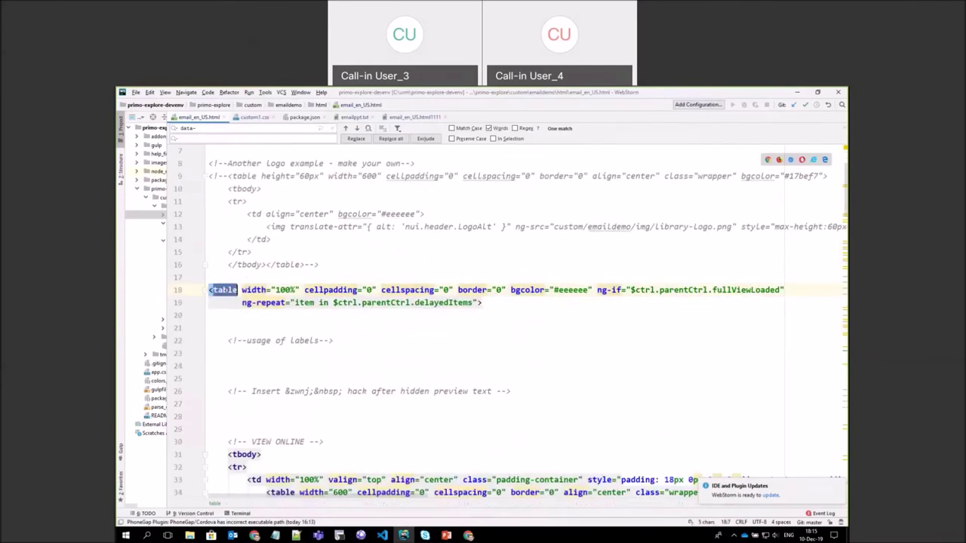
click(238, 278)
double_click(220, 293)
click(304, 277)
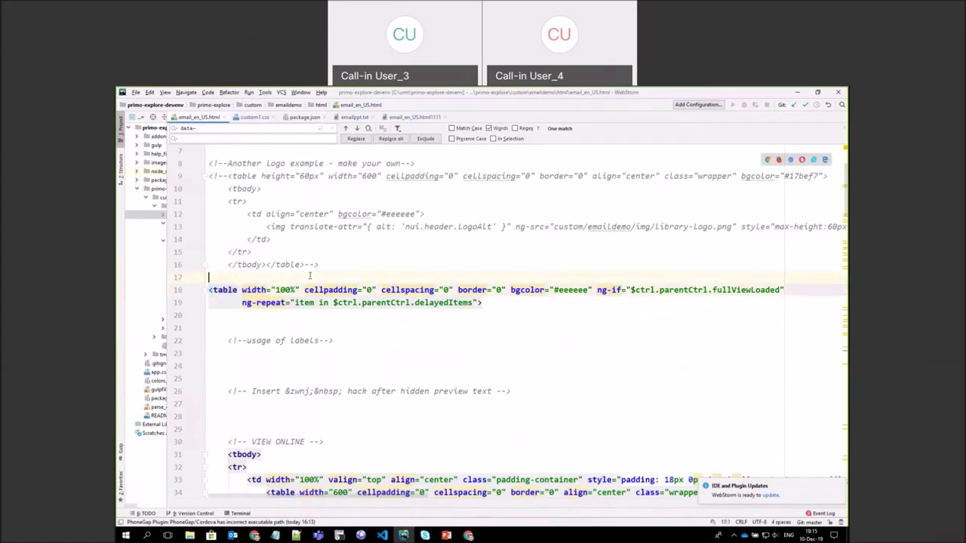
key(alt+Tab)
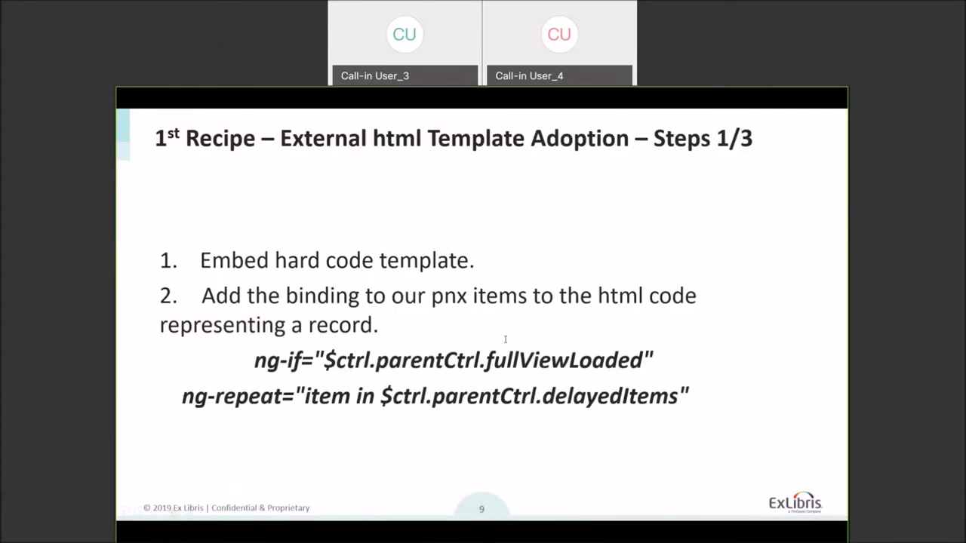
key(alt+Tab)
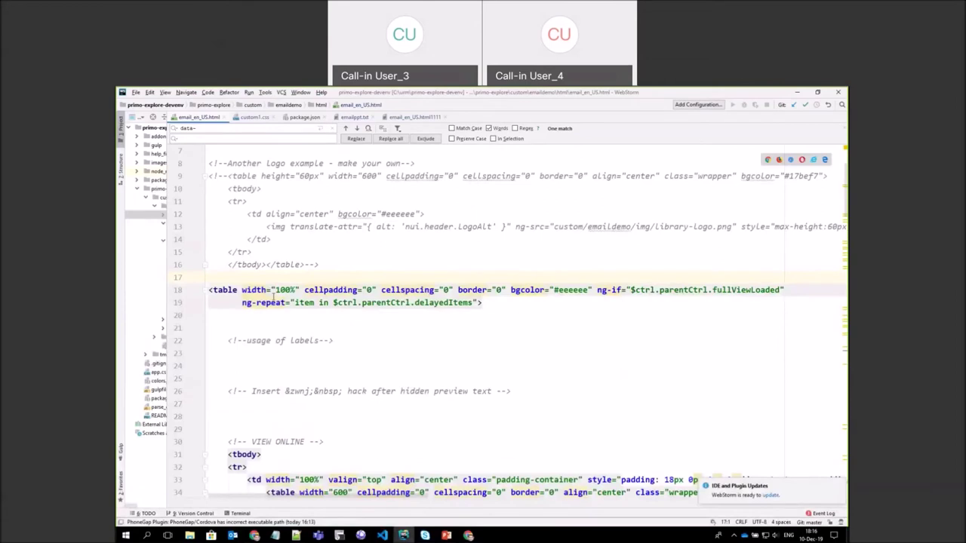
scroll(273, 298, up, 1)
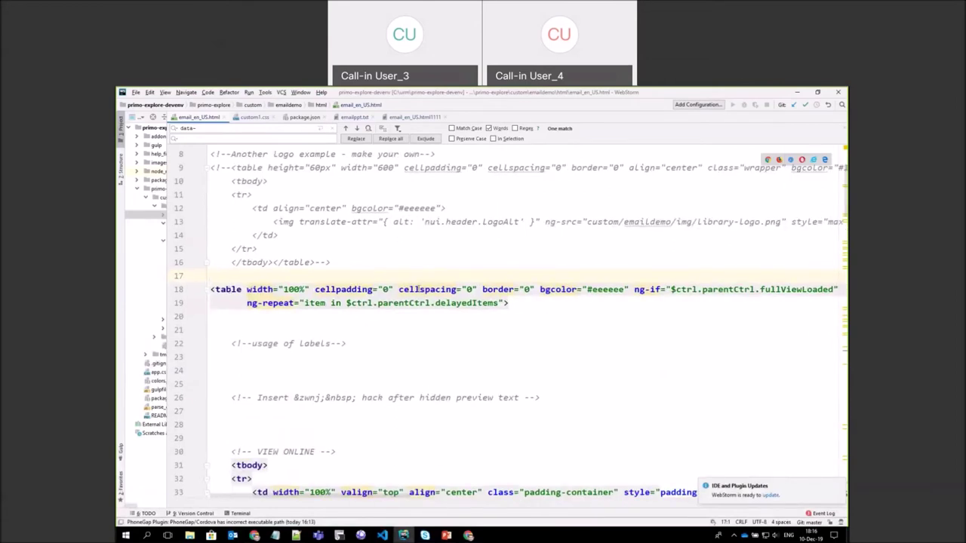
click(634, 291)
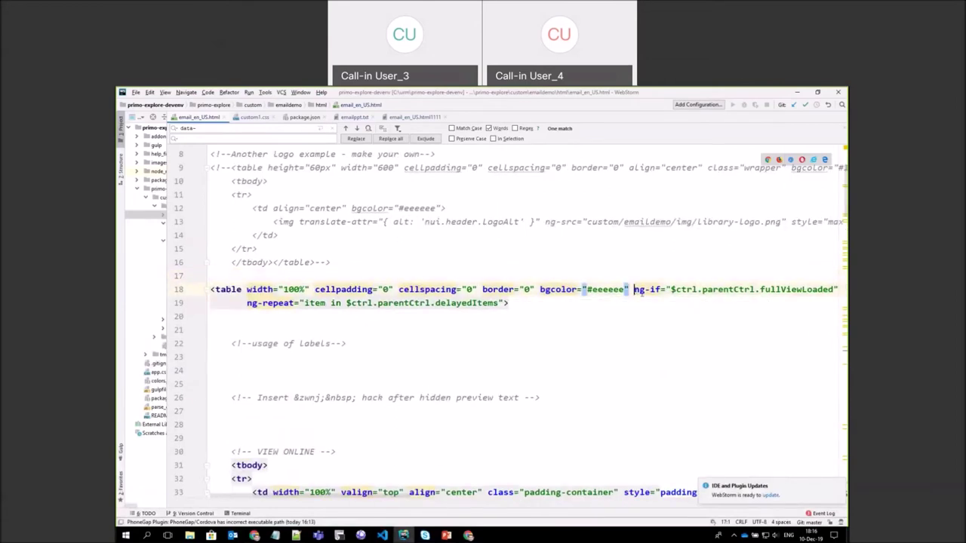
drag(636, 291, 512, 303)
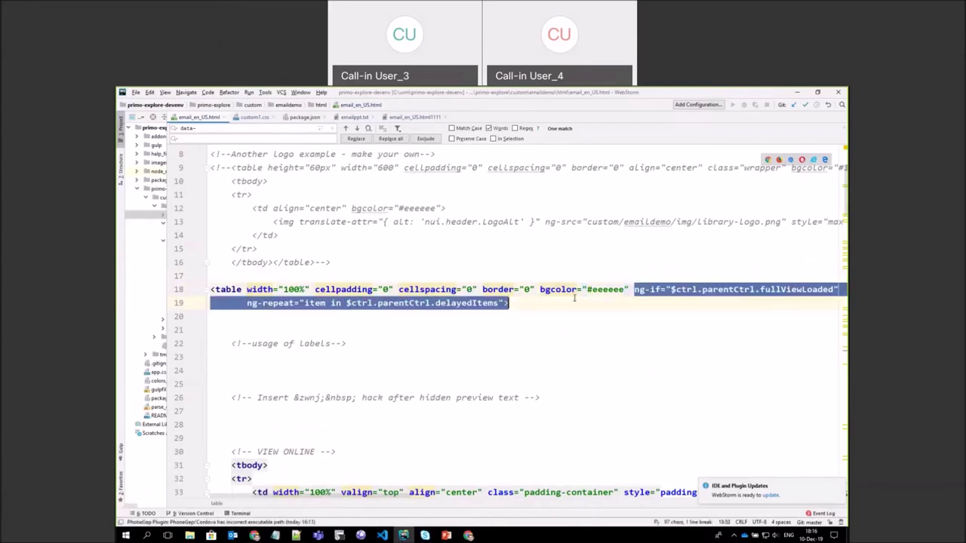
key(shift+Left)
click(505, 302)
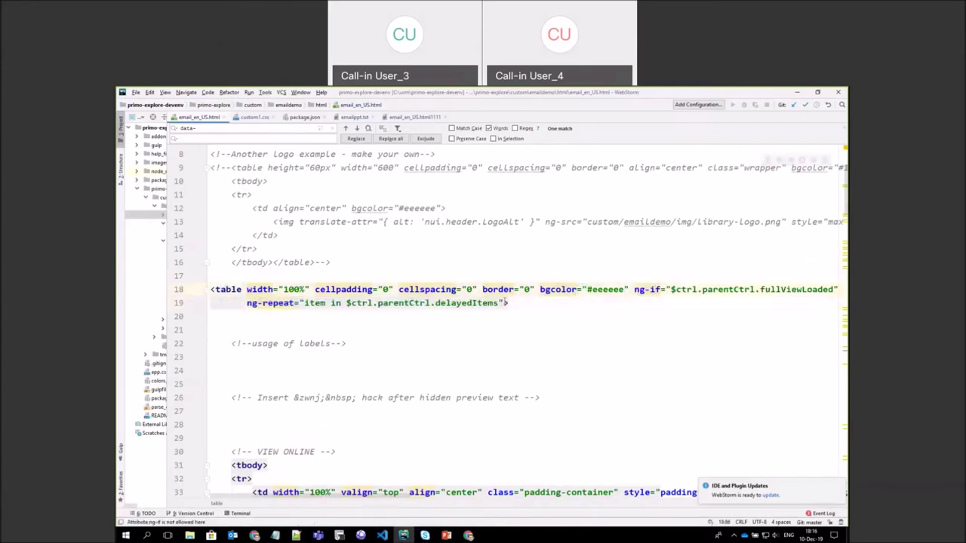
mouse_move(247, 303)
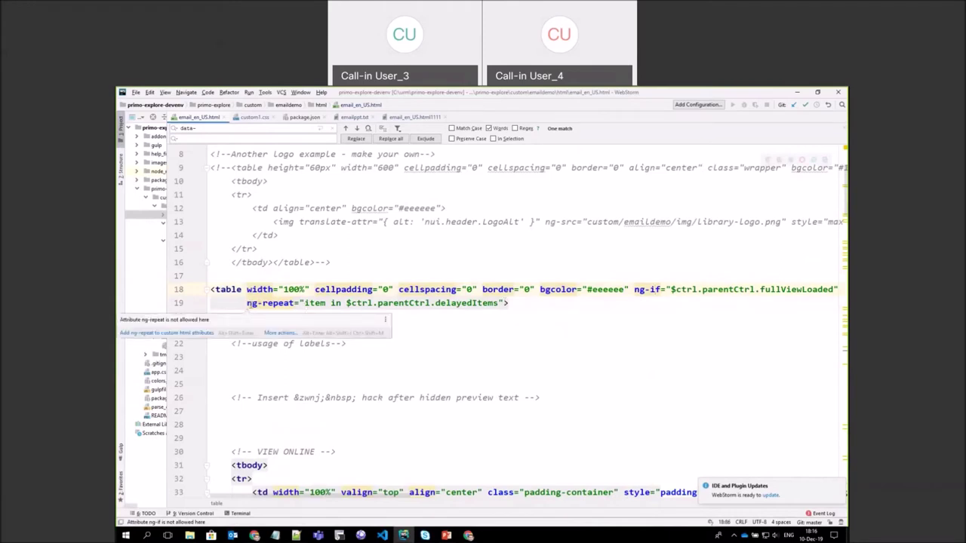
drag(247, 303, 504, 303)
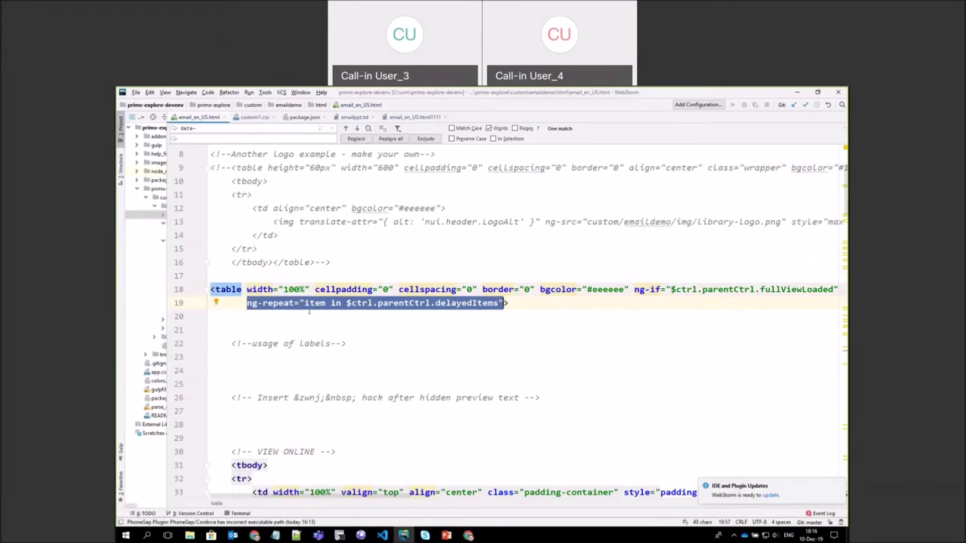
click(314, 303)
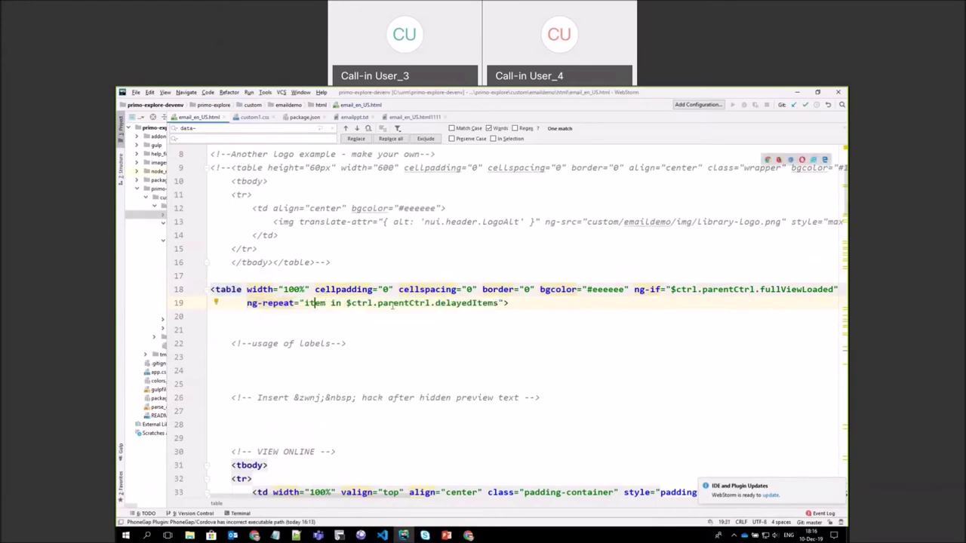
drag(346, 302, 498, 303)
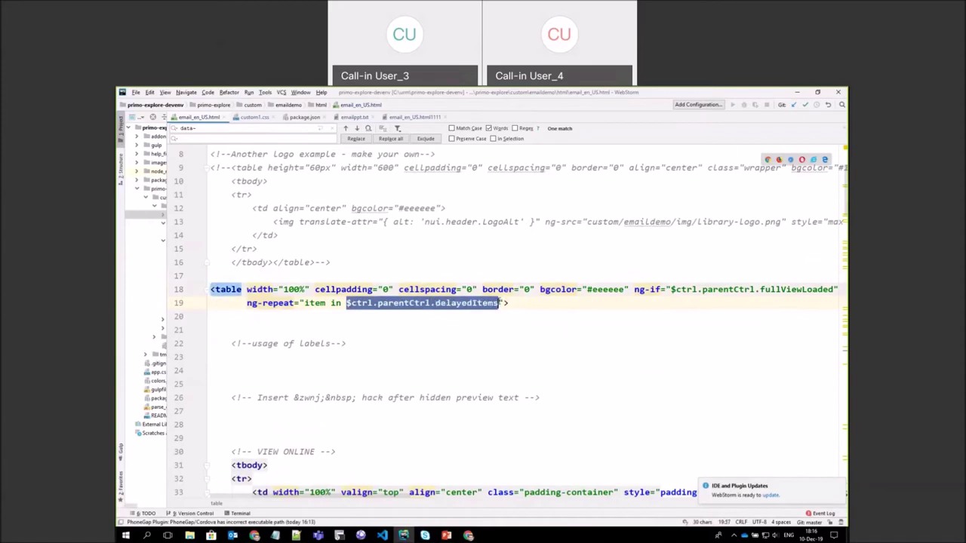
double_click(392, 303)
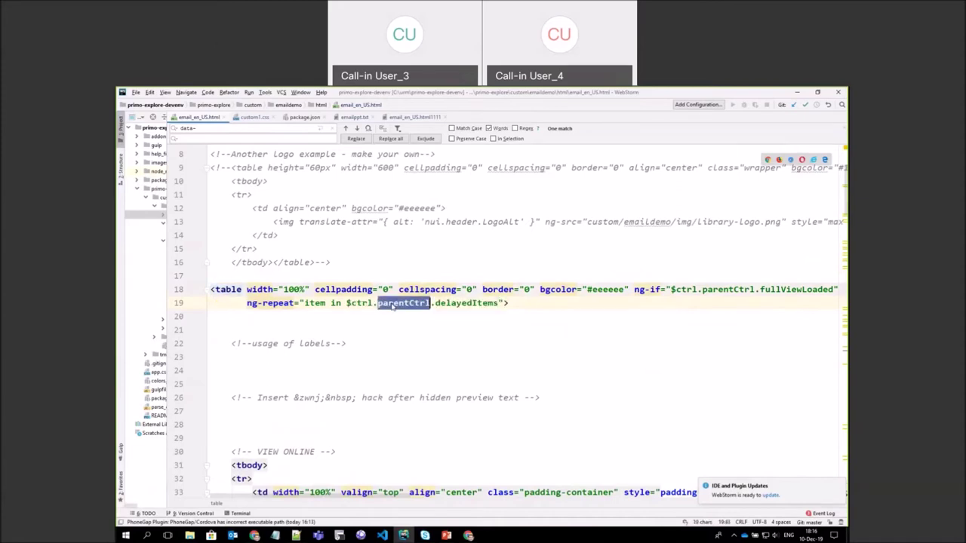
drag(445, 303, 498, 303)
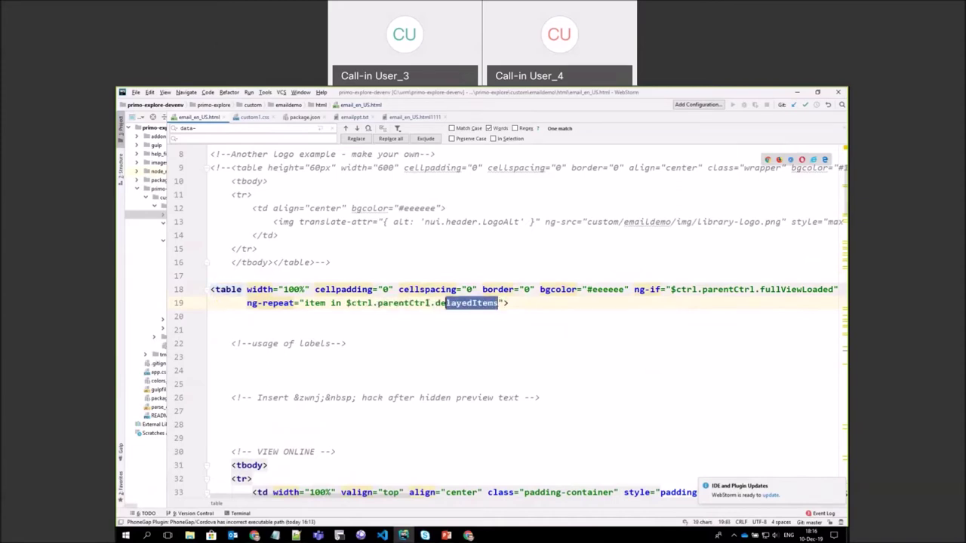
shift+click(263, 302)
scroll(389, 298, down, 3)
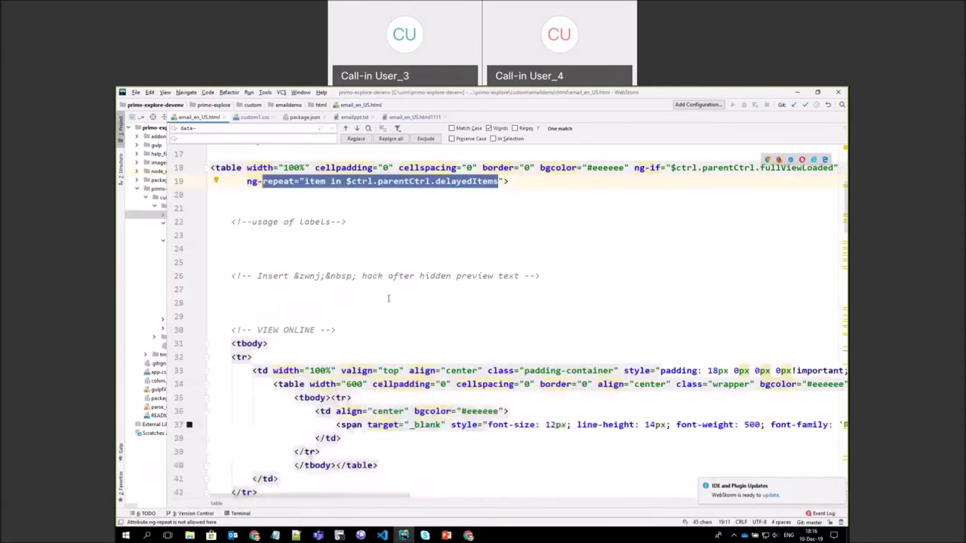